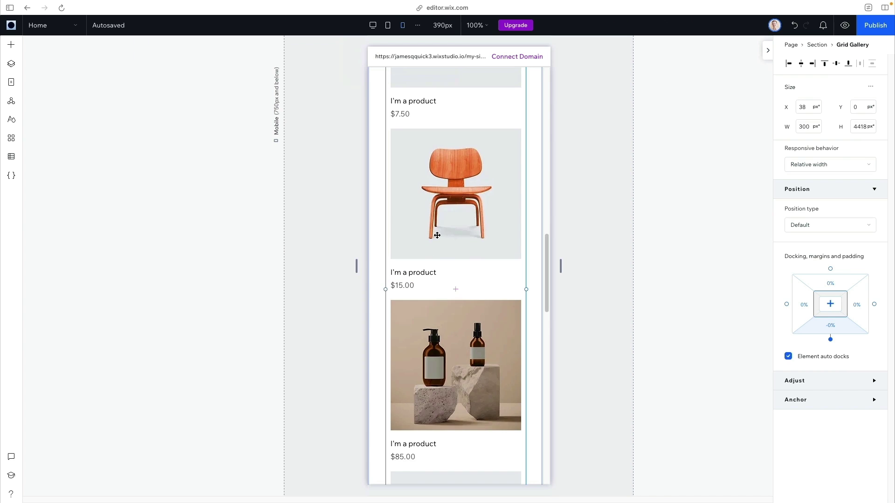
Step: Scroll up through the store's product gallery in the editor preview
scroll(437, 236, "up", 10)
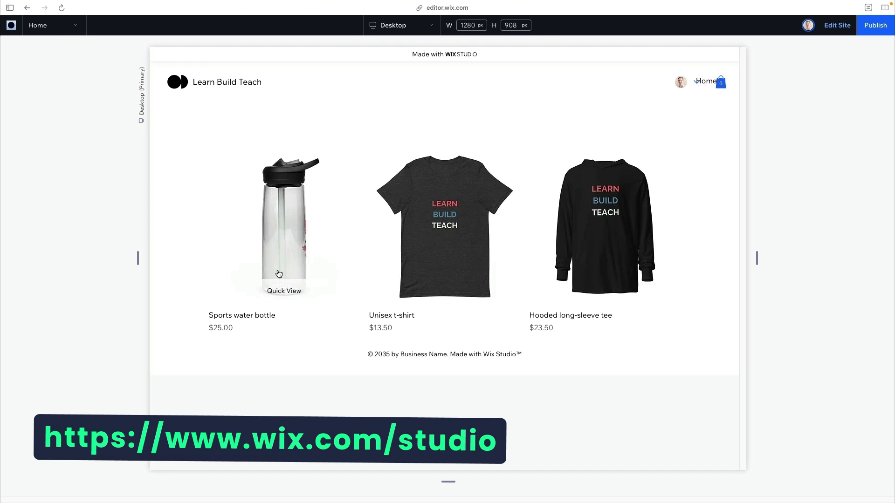
Step: Open the Sports water bottle page, then start a blank-canvas site and filter templates to Ecommerce
left_click(279, 274)
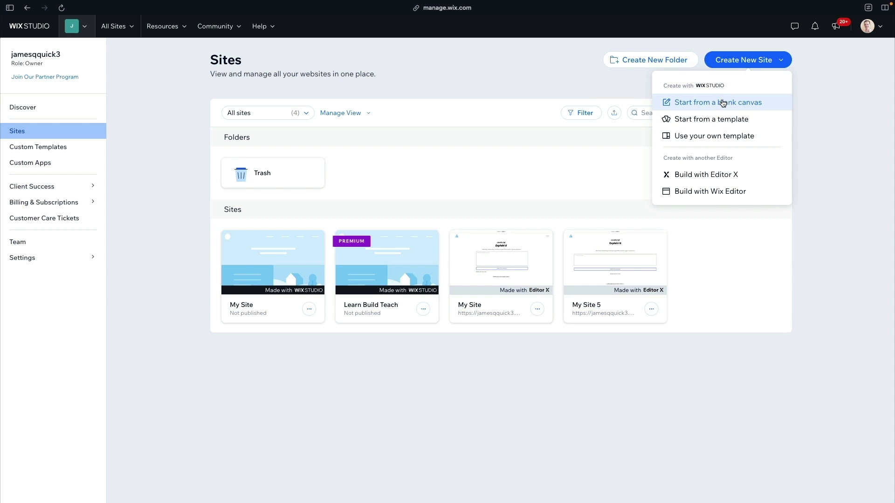
left_click(723, 103)
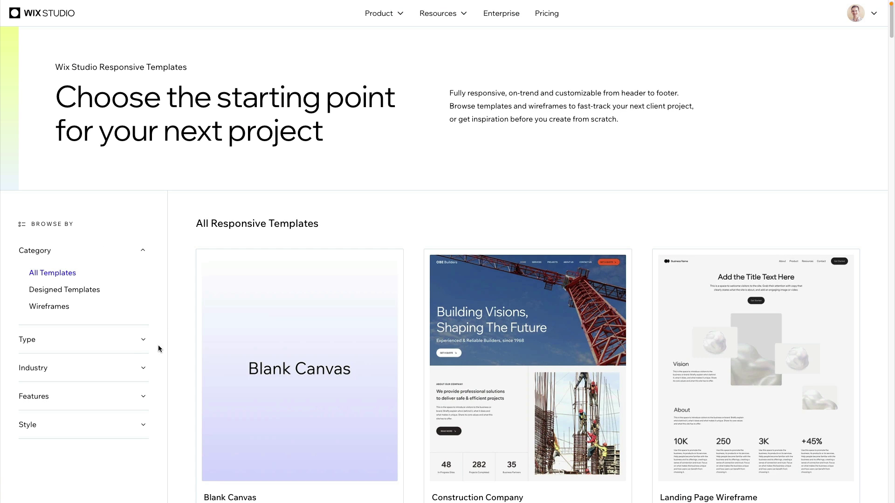
left_click(138, 343)
left_click(66, 303)
Step: Preview the eCommerce Wireframe template and scroll through its layout
scroll(190, 354, "down", 10)
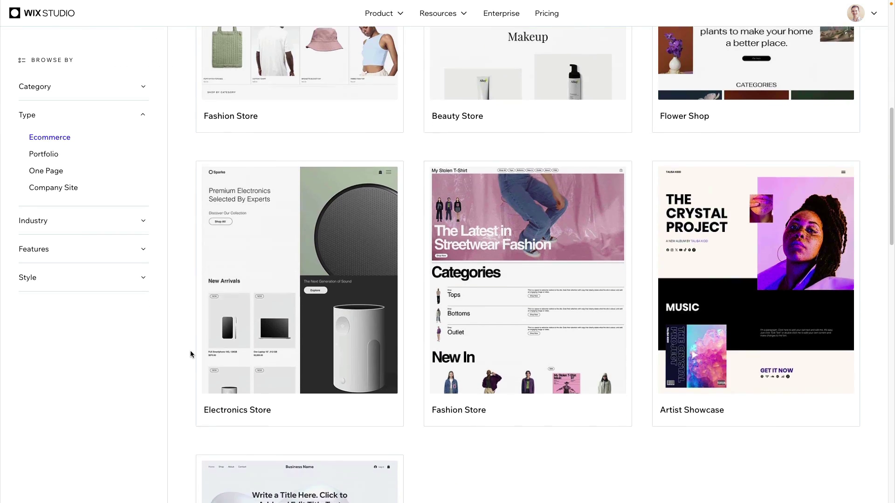
mouse_move(300, 373)
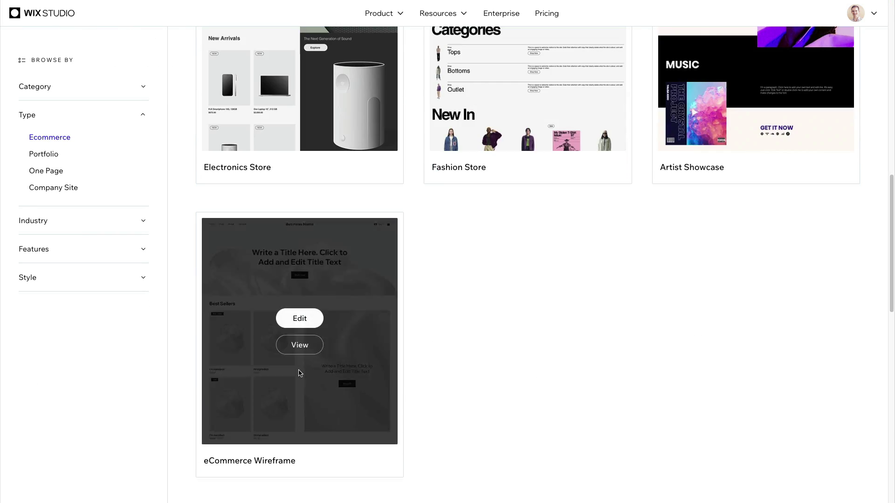
left_click(300, 345)
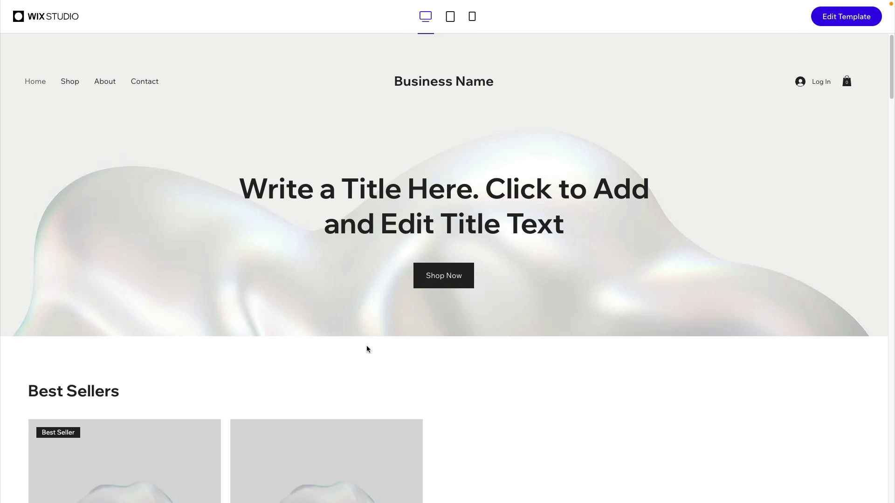
scroll(367, 348, "down", 10)
scroll(368, 350, "down", 1)
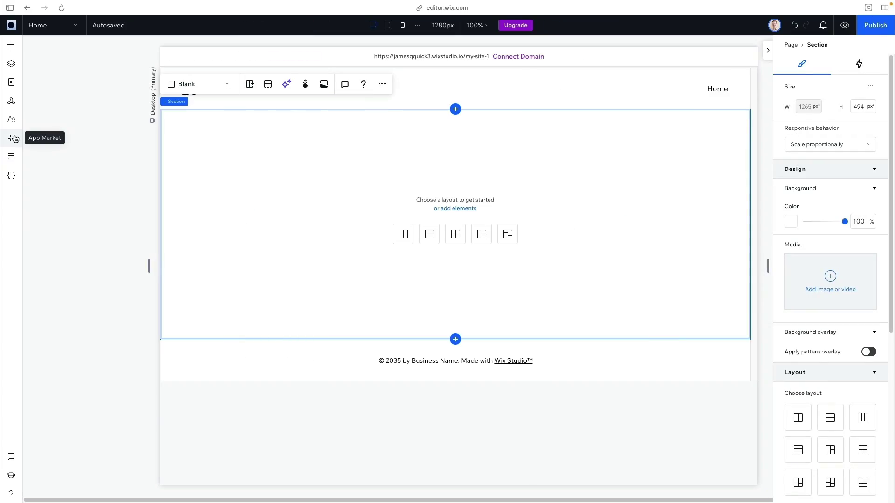
Step: Search the App Market for 'store' apps
left_click(12, 138)
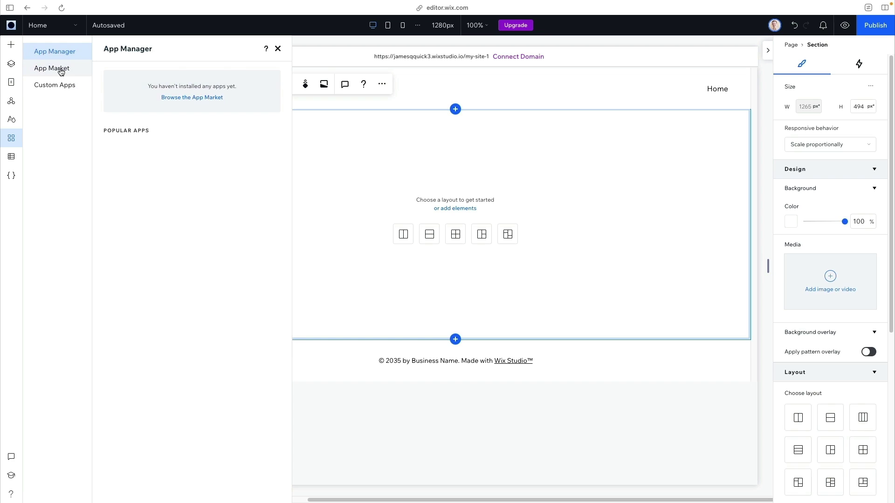
left_click(62, 69)
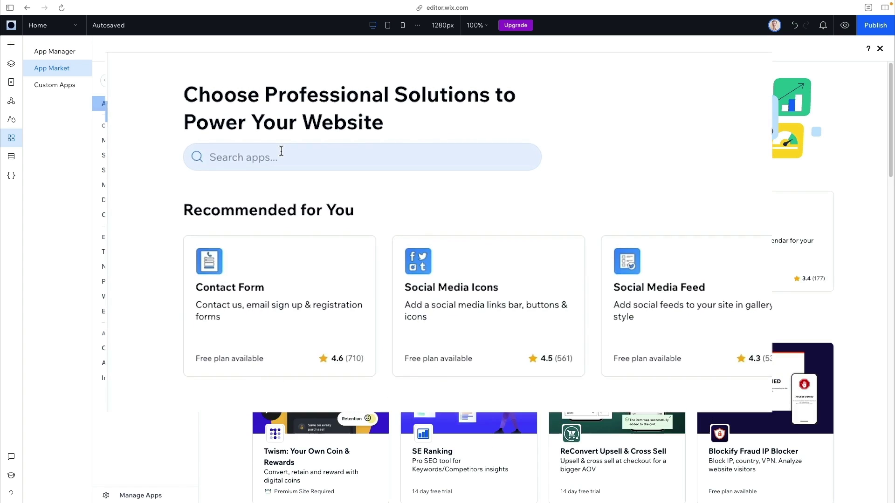
left_click(300, 144)
type("store")
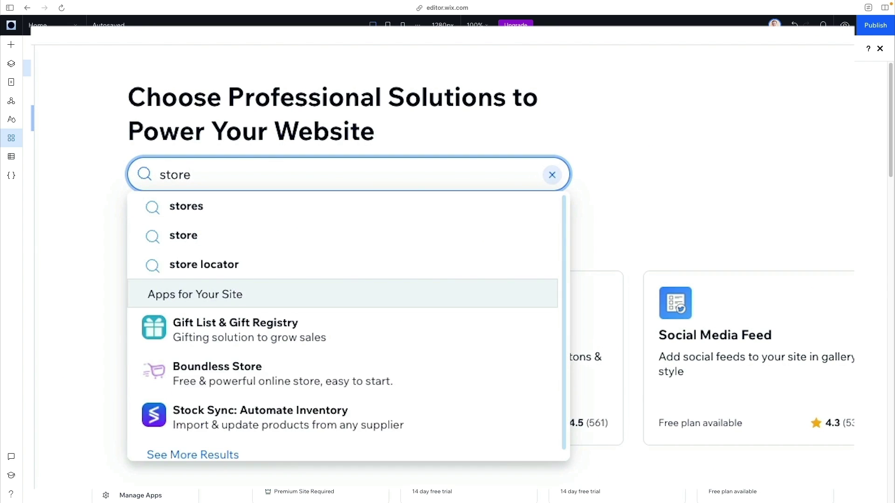
key("Return")
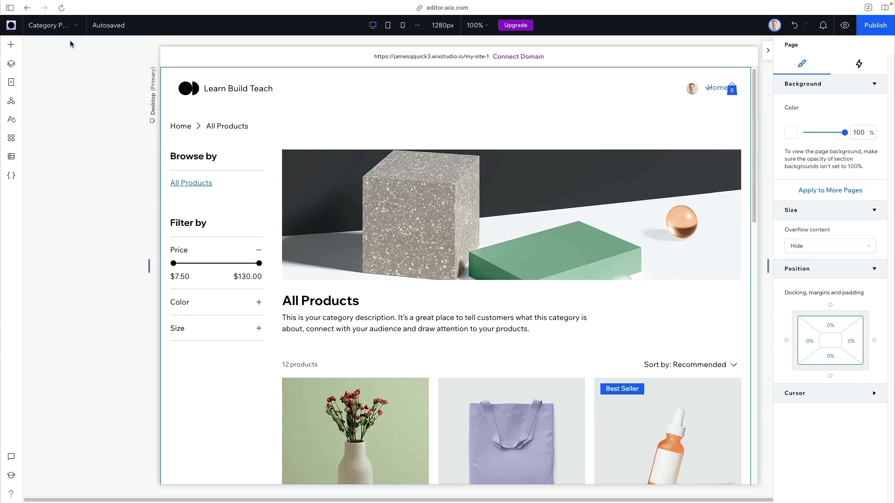
Step: Place a Grid Product Gallery on the Home page and view it at tablet and mobile widths
left_click(69, 26)
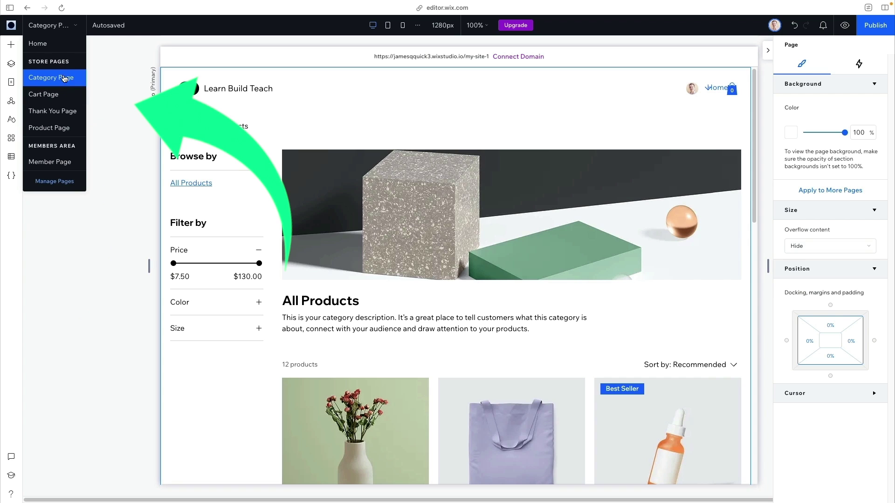
left_click(37, 45)
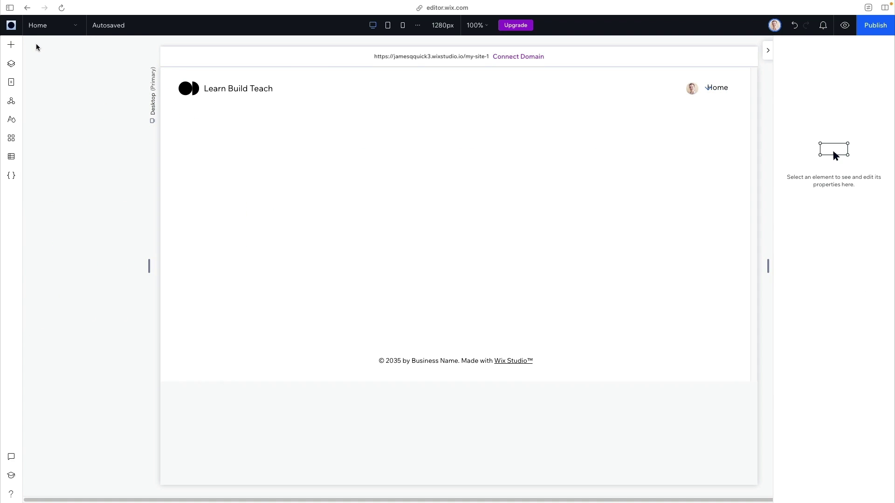
left_click(11, 45)
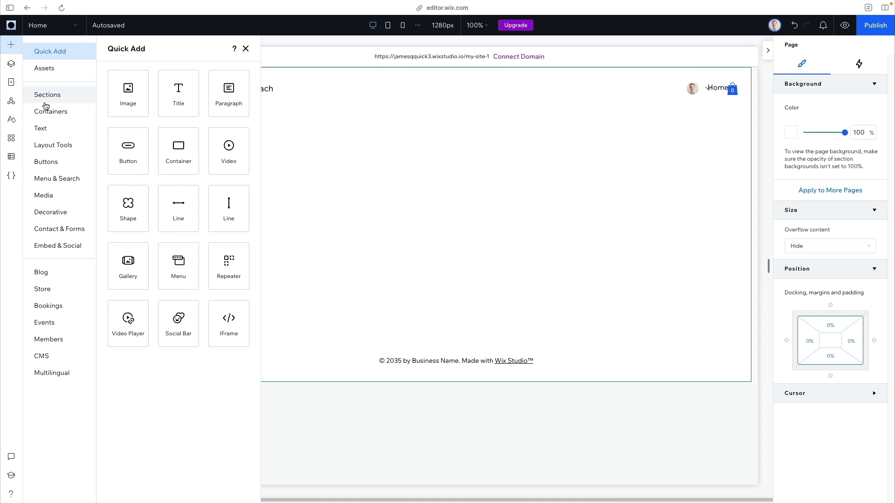
left_click(45, 289)
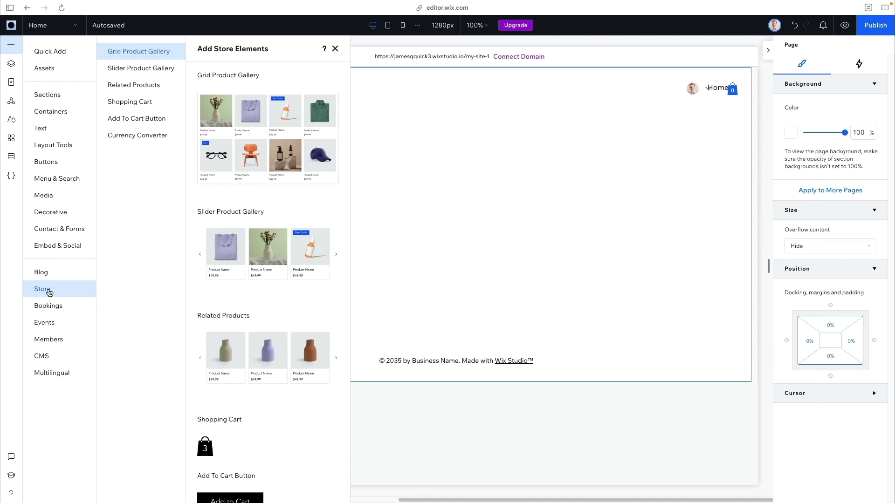
left_click_drag(260, 131, 392, 196)
left_click(387, 25)
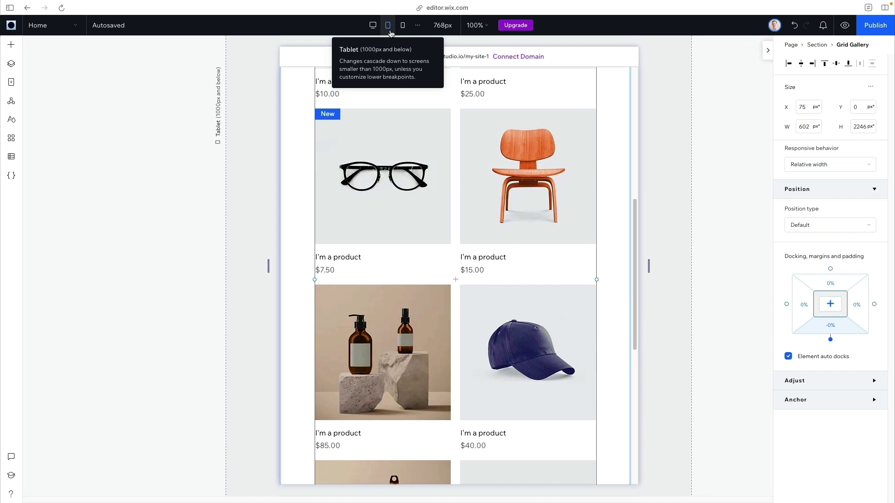
left_click(404, 28)
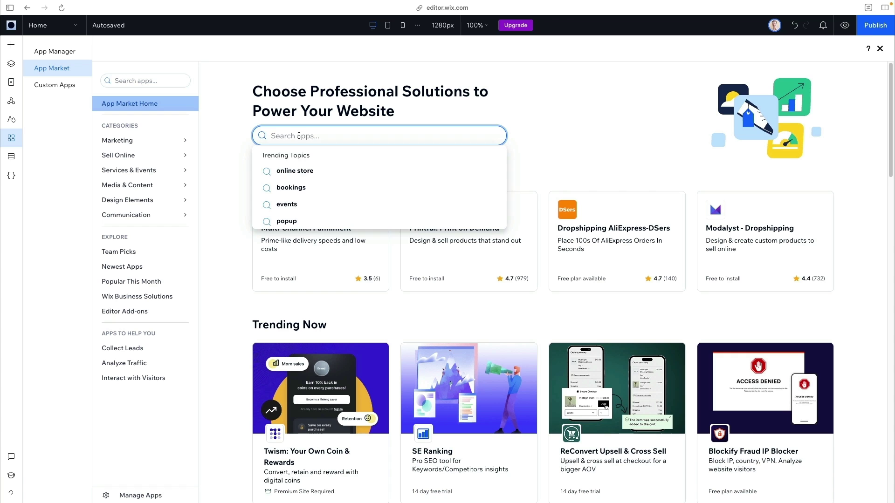
Step: Search for 'printful', add Printful: Print on Demand to the site and connect the store
type("printful")
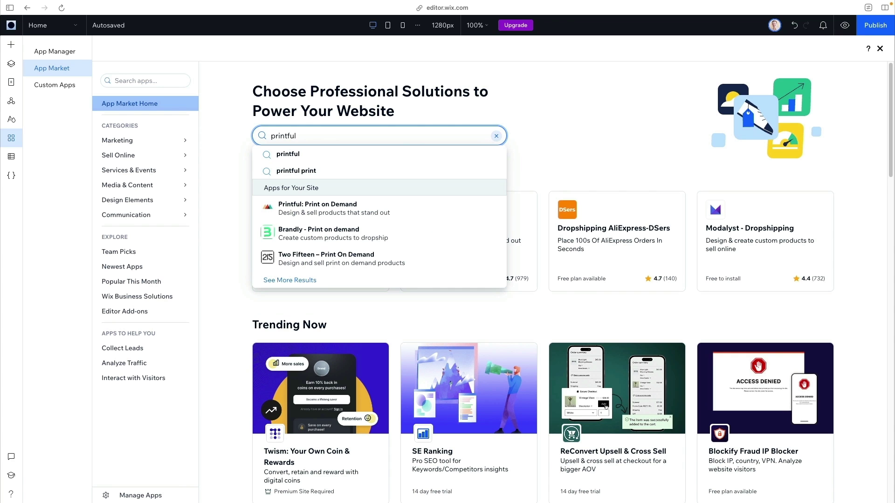
left_click(295, 207)
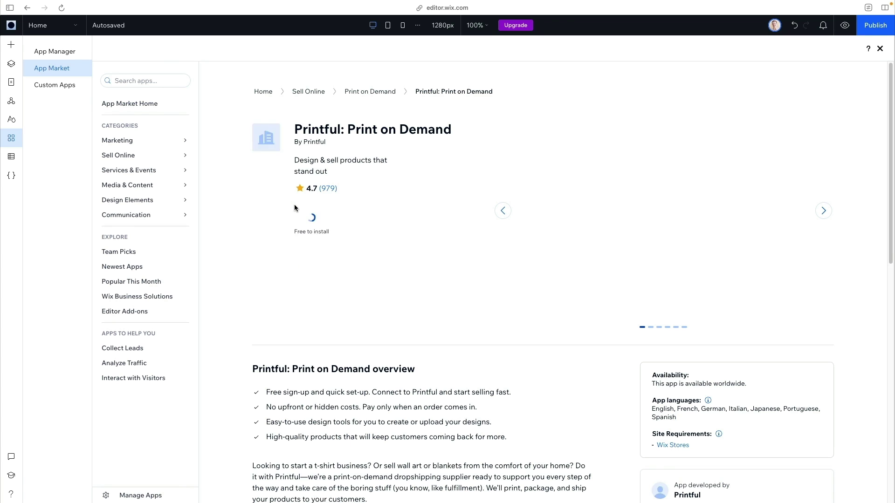
left_click(315, 224)
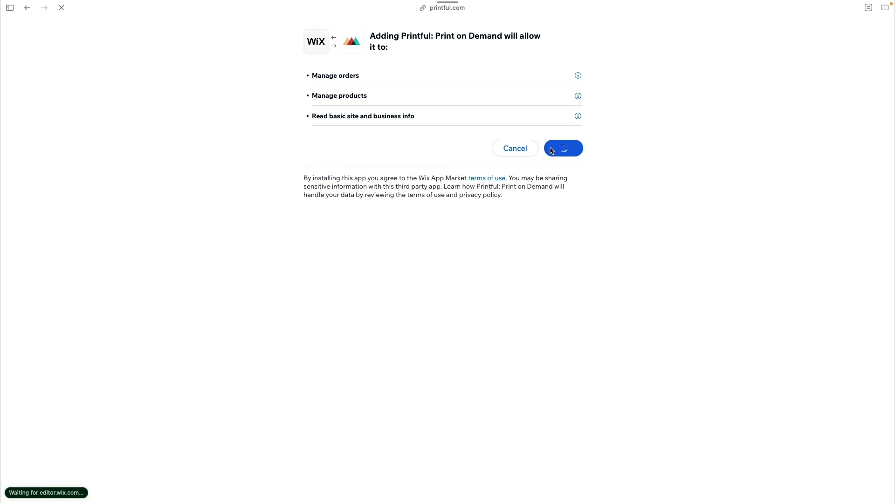
left_click(139, 129)
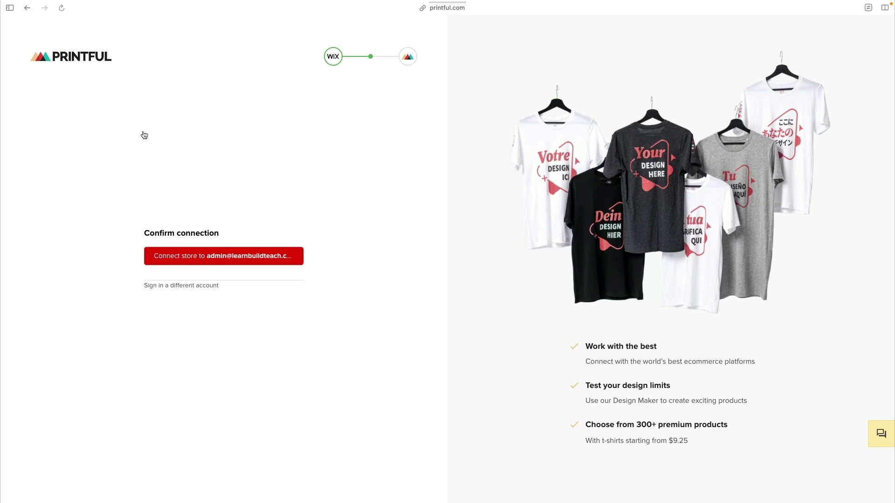
left_click(215, 257)
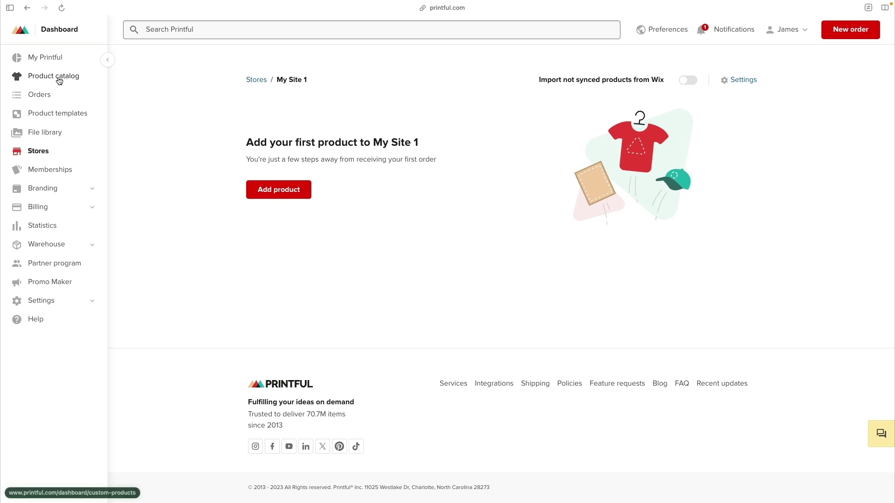
Step: Edit the Hooded long-sleeve tee template, moving the LEARN BUILD TEACH design higher
left_click(59, 81)
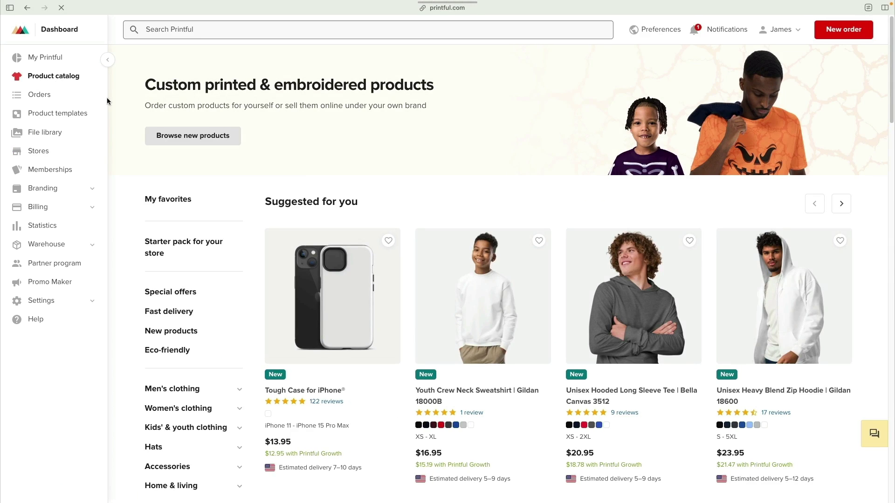
left_click(51, 114)
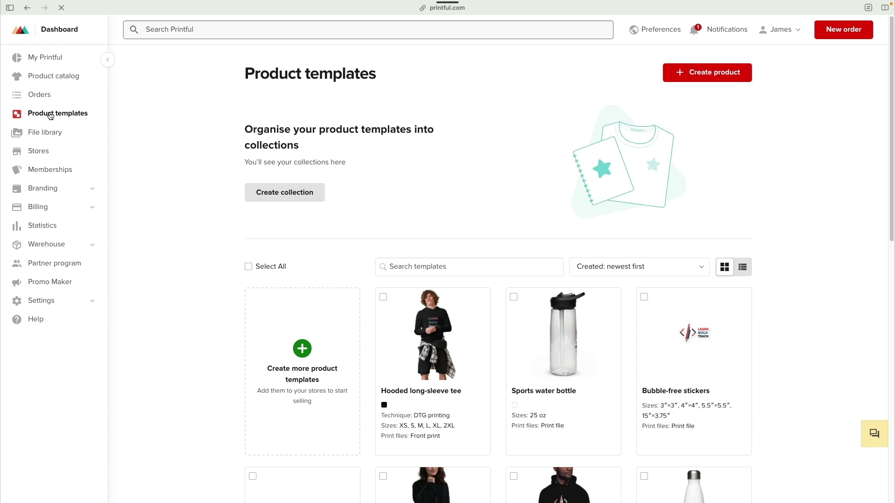
scroll(227, 214, "down", 4)
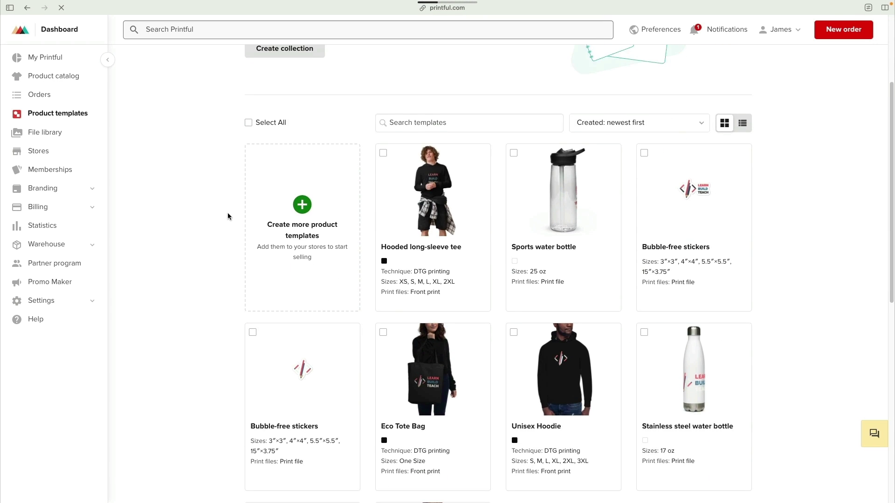
mouse_move(603, 206)
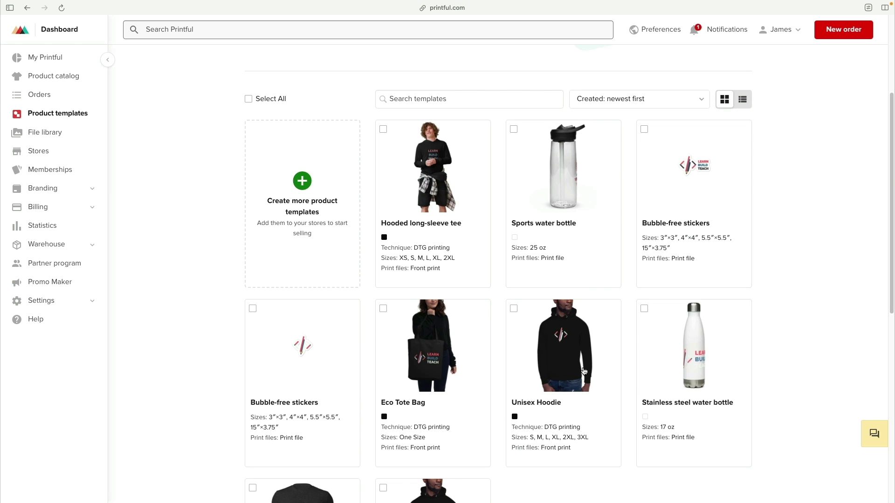
mouse_move(573, 370)
mouse_move(471, 226)
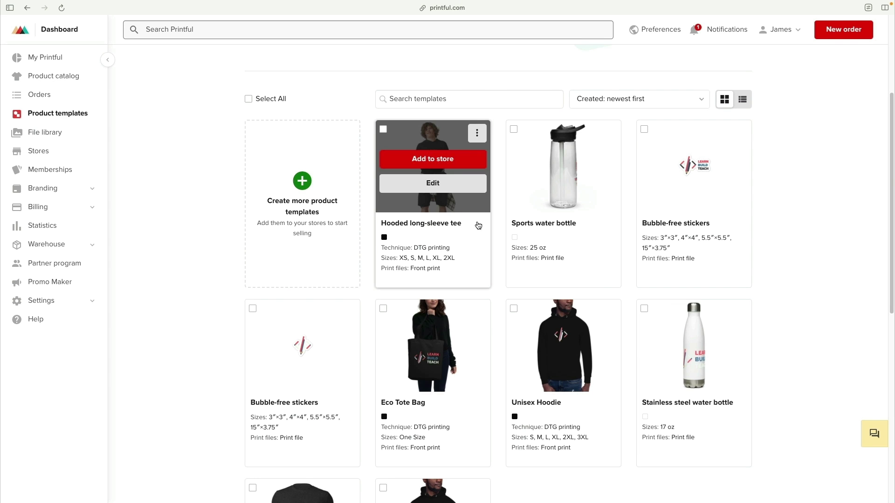
left_click(445, 183)
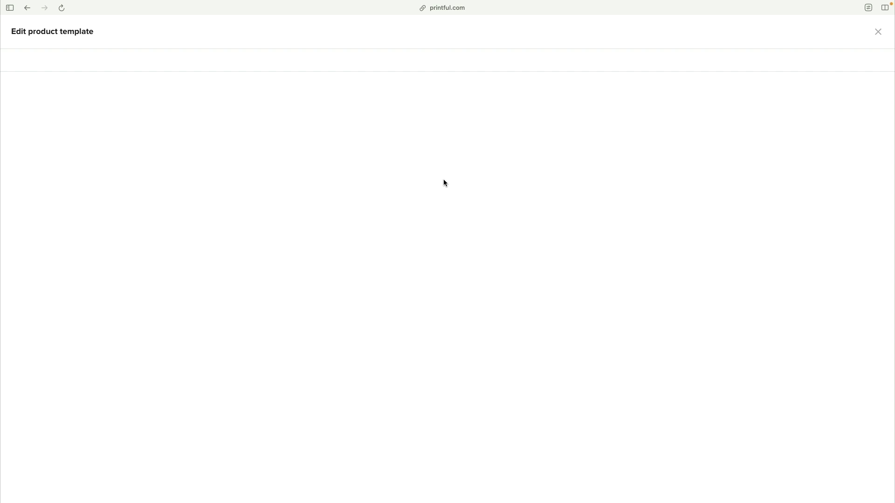
left_click_drag(577, 247, 574, 232)
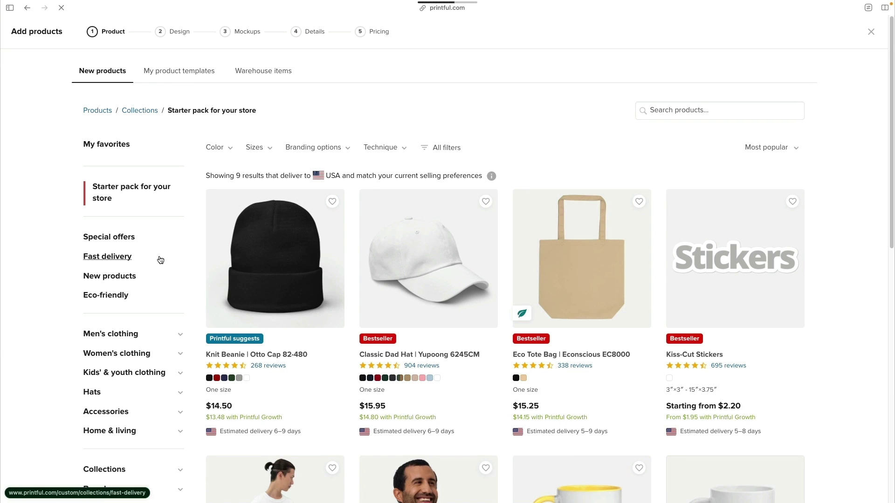
Step: Submit the Hooded long-sleeve tee template with basic mockups to My Site 1 at $23.50–$25.50
left_click(167, 76)
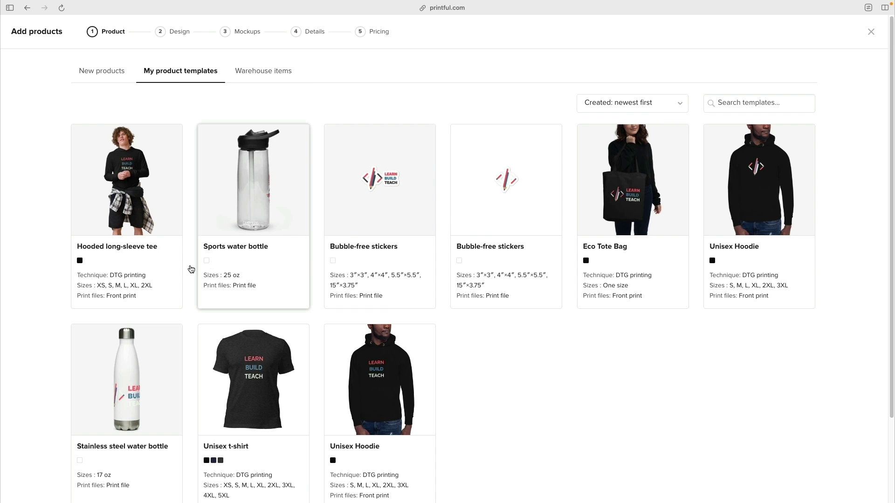
scroll(39, 288, "down", 1)
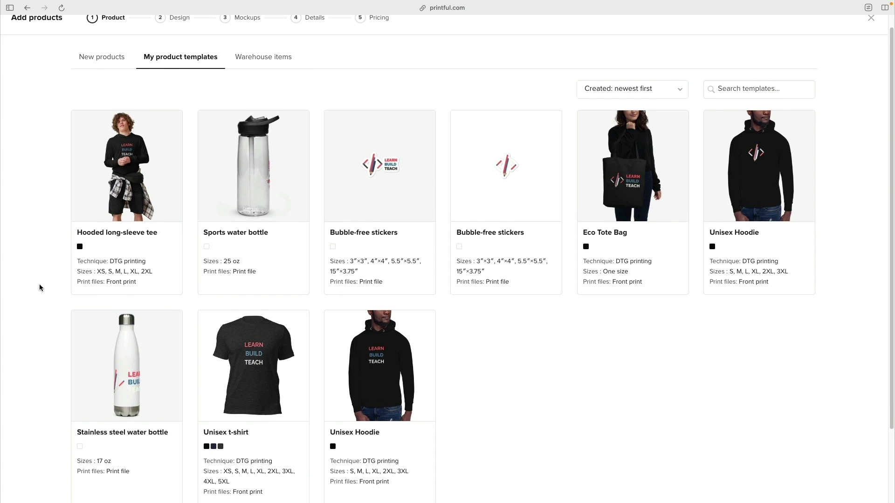
scroll(39, 288, "up", 1)
left_click(129, 190)
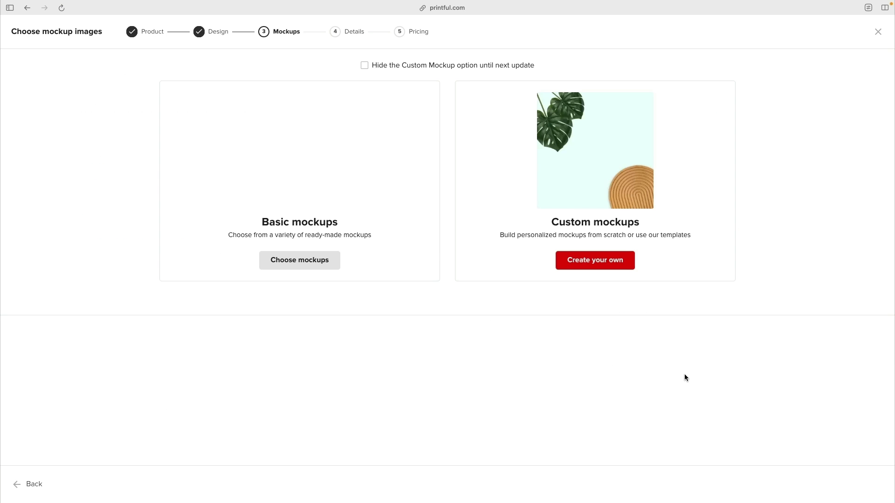
left_click(289, 262)
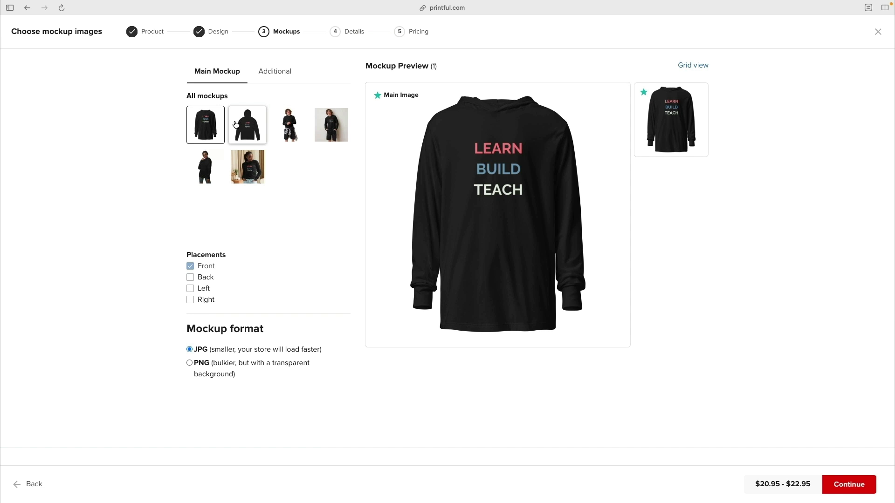
left_click(847, 490)
left_click(847, 490)
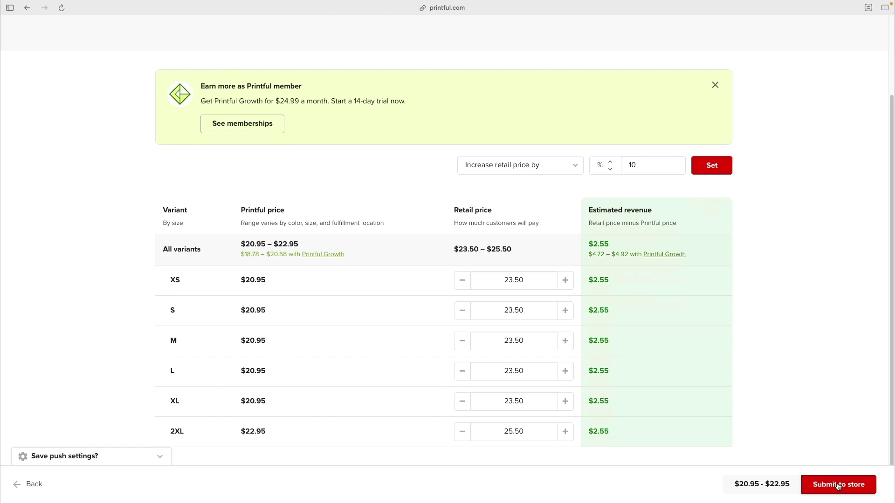
left_click(839, 486)
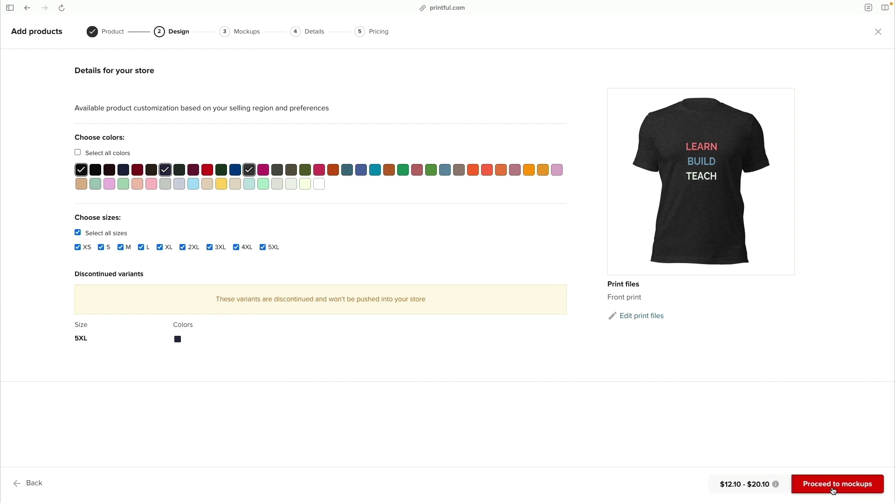
Step: Submit the Unisex t-shirt to the store, then pick basic mockups for the Sports water bottle
left_click(833, 491)
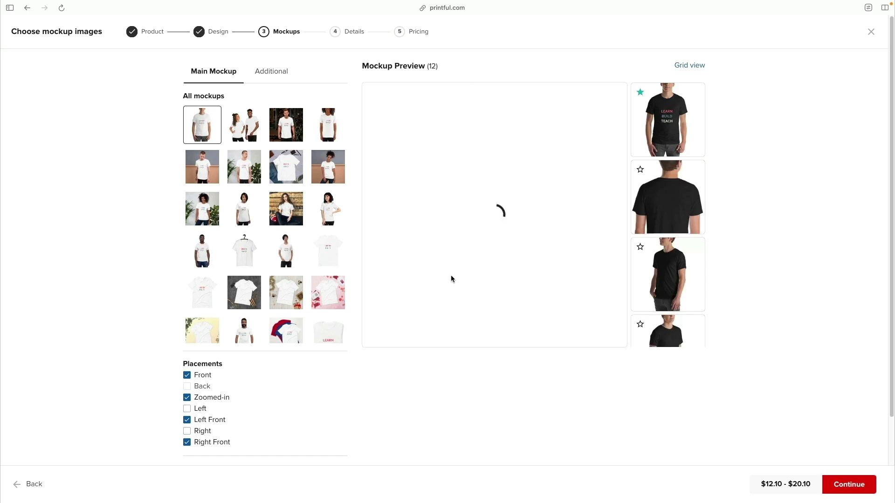
left_click(845, 488)
left_click(846, 488)
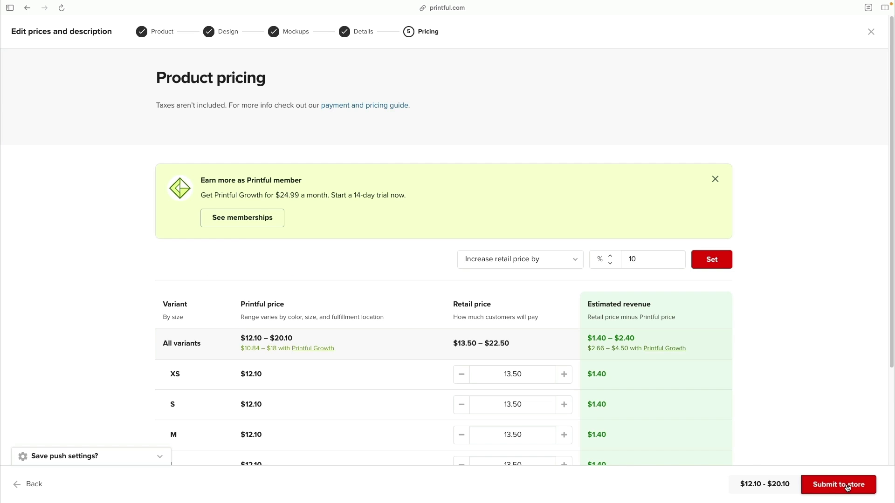
left_click(848, 487)
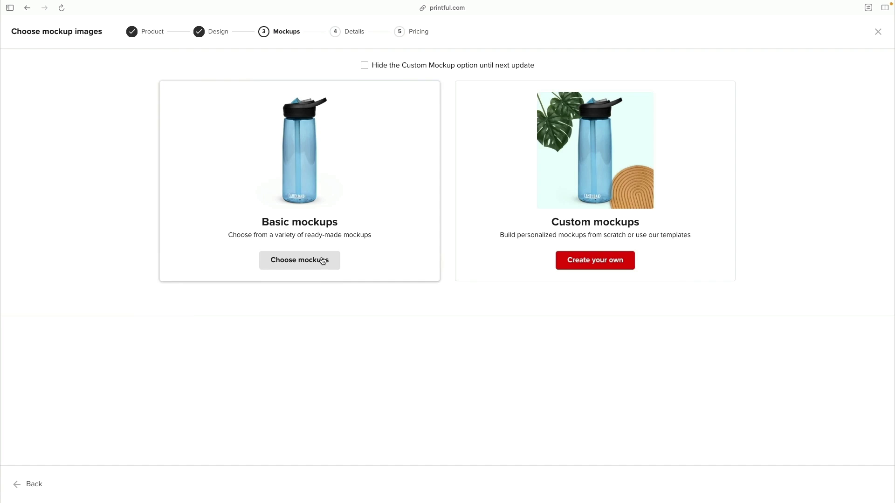
left_click(323, 260)
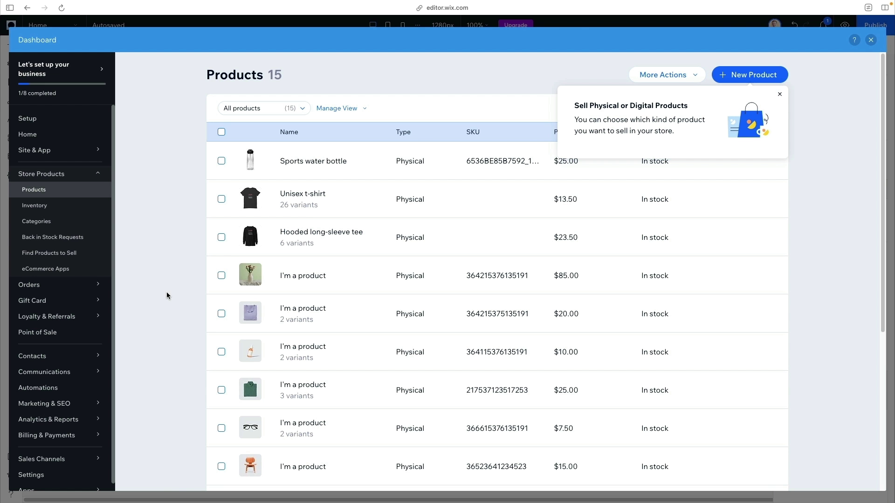
Step: Select all products except the water bottle, t-shirt and long-sleeve tee, and delete the 12 placeholders
left_click(222, 162)
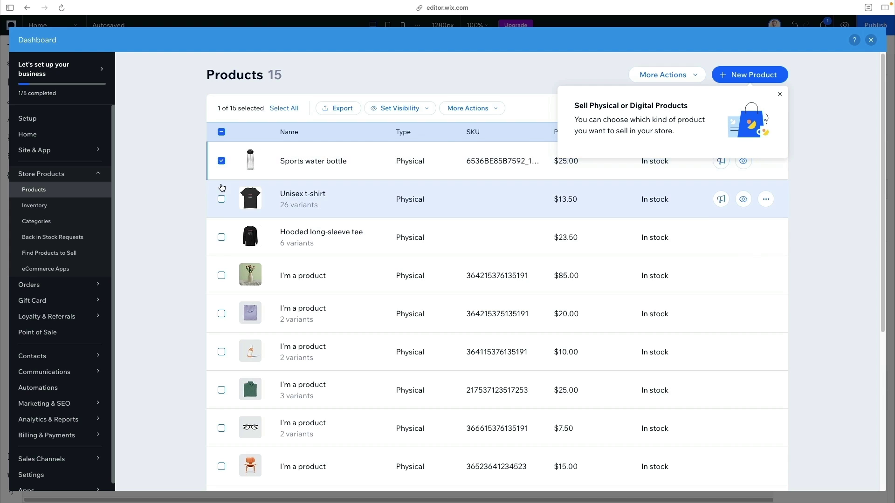
left_click(221, 239)
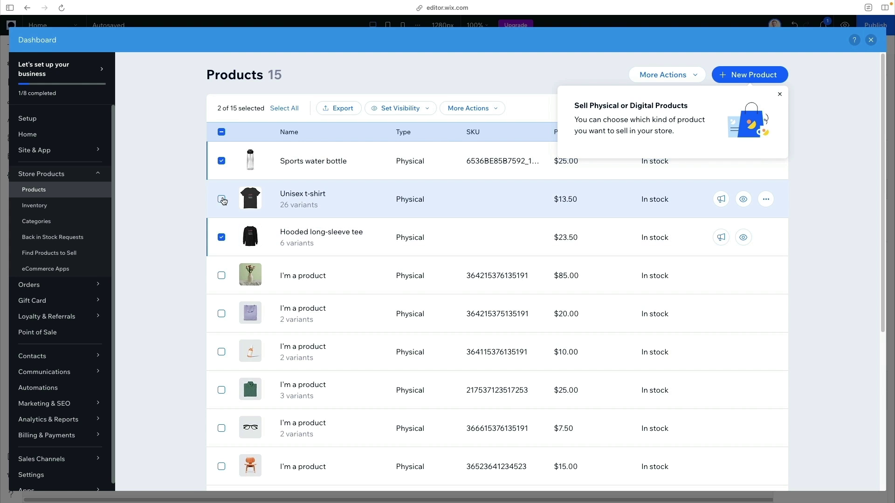
left_click(222, 200)
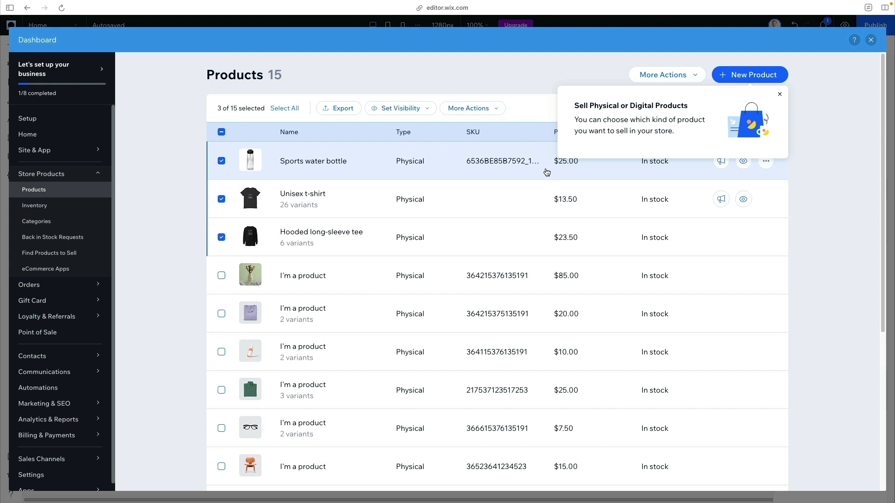
left_click(781, 96)
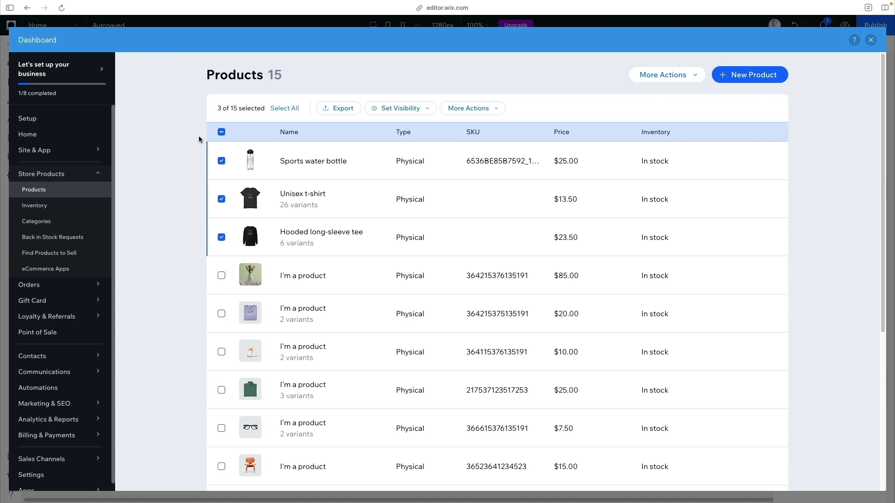
left_click(223, 133)
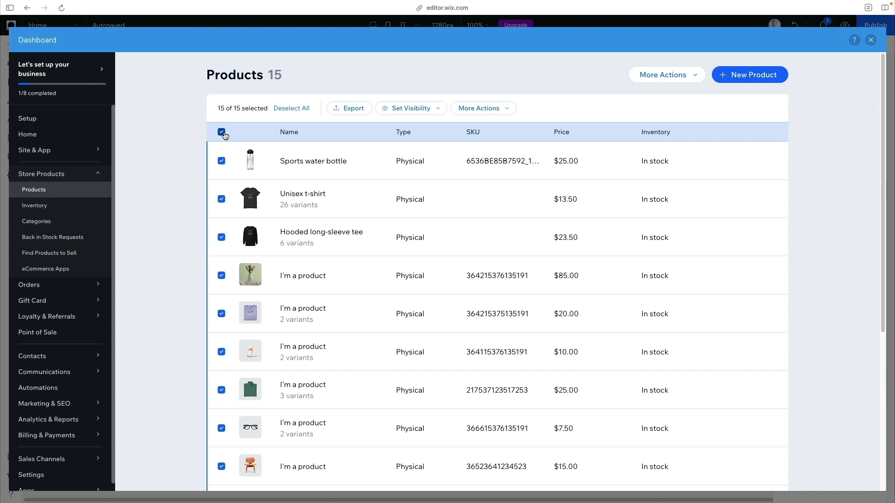
left_click(222, 161)
left_click(222, 199)
left_click(222, 239)
left_click(472, 108)
left_click(459, 248)
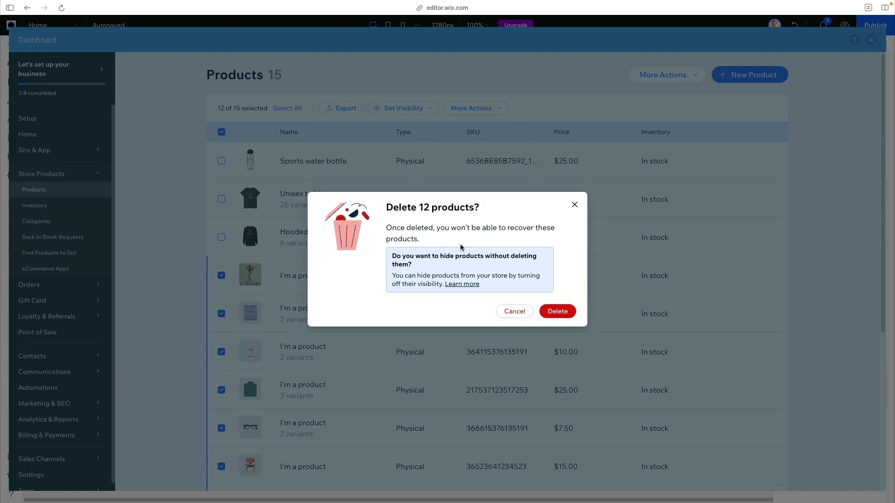
left_click(561, 316)
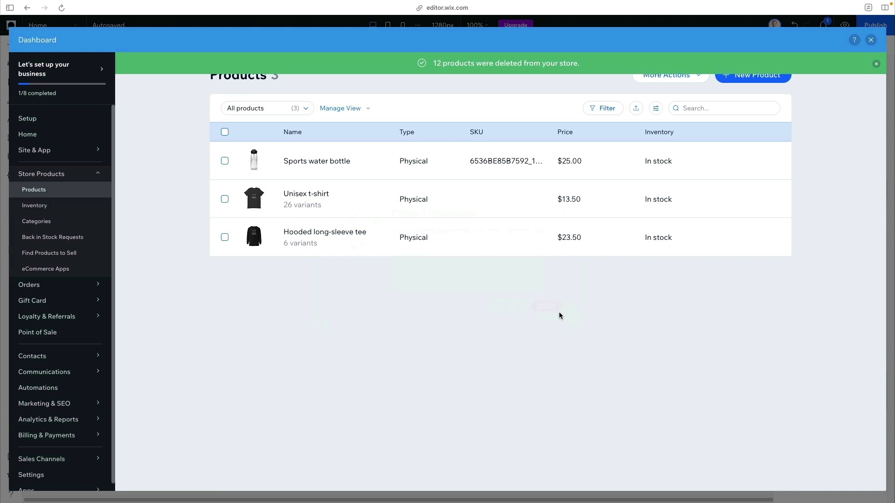
Step: In preview, add the Sports water bottle to the cart and attempt checkout
left_click(871, 41)
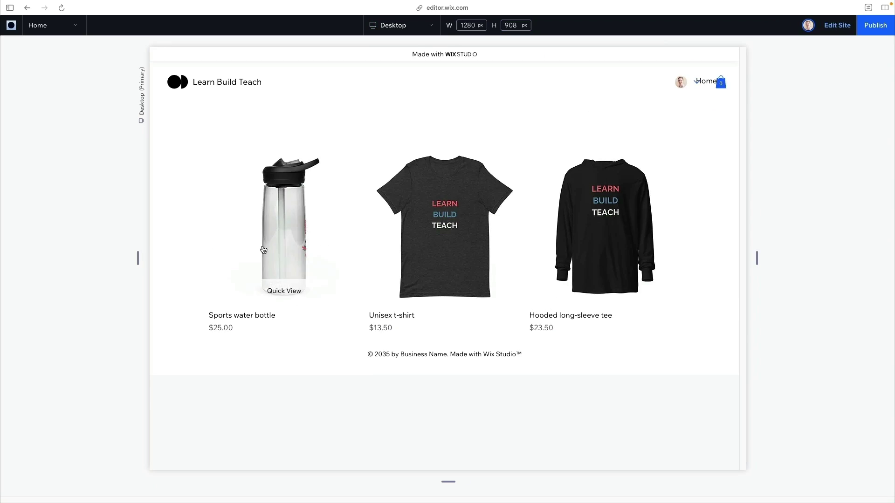
left_click(279, 274)
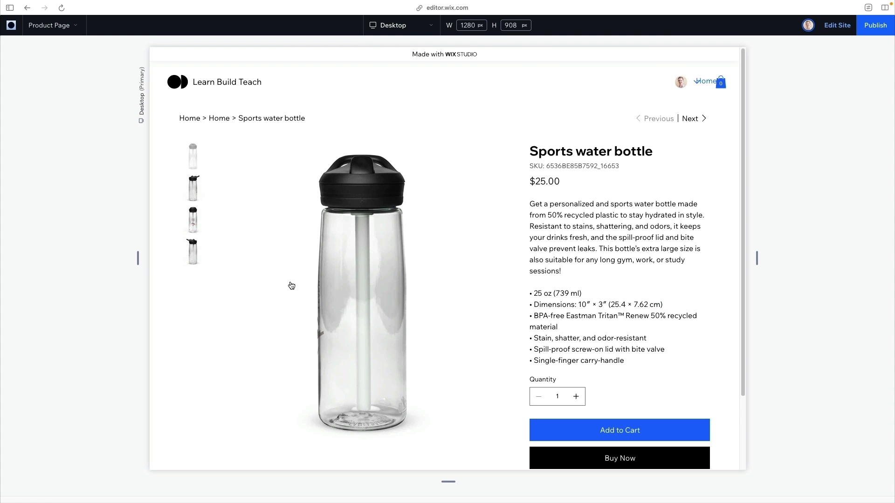
scroll(457, 308, "down", 2)
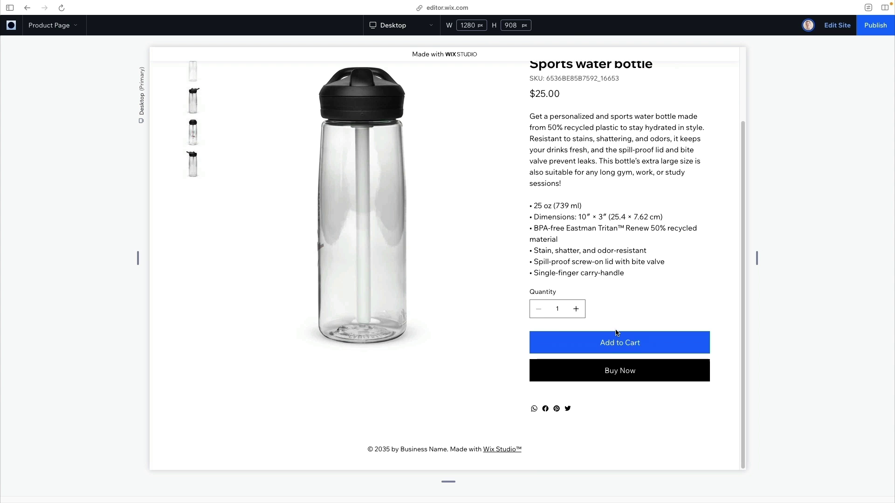
left_click(608, 350)
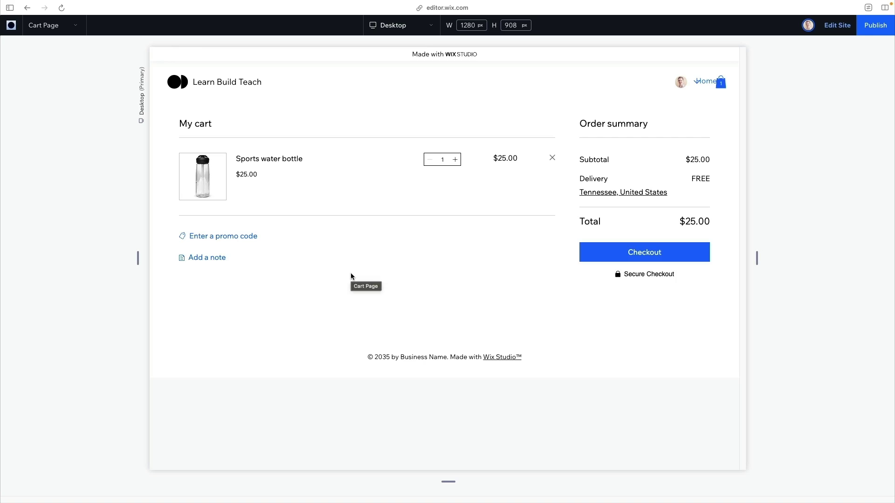
left_click(633, 251)
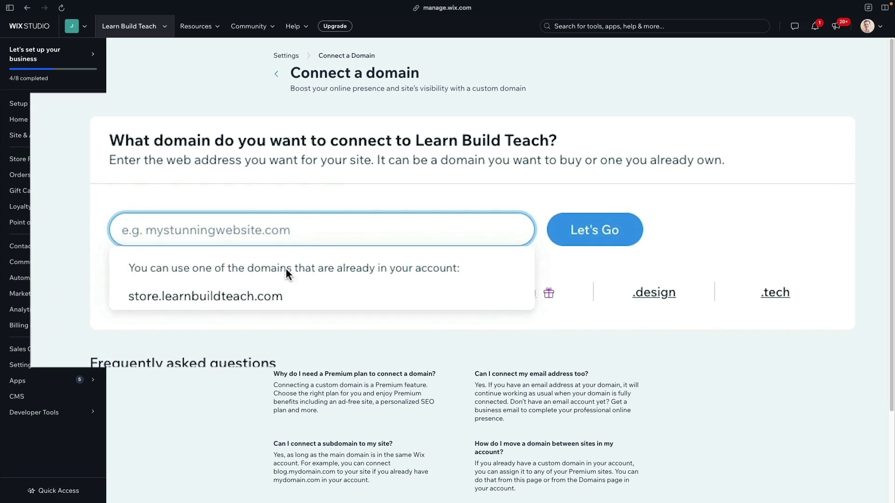
Step: Choose the suggested store.learnbuildteach.com subdomain and submit it with Let's Go
left_click(274, 305)
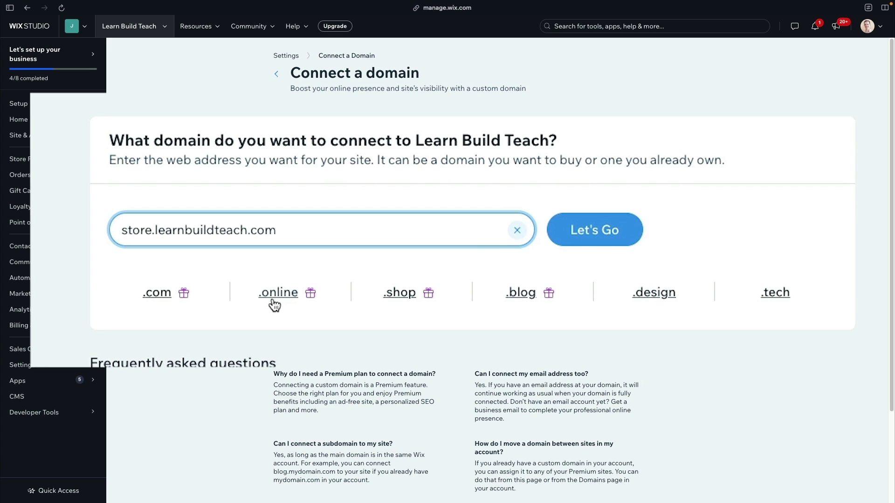
left_click(568, 207)
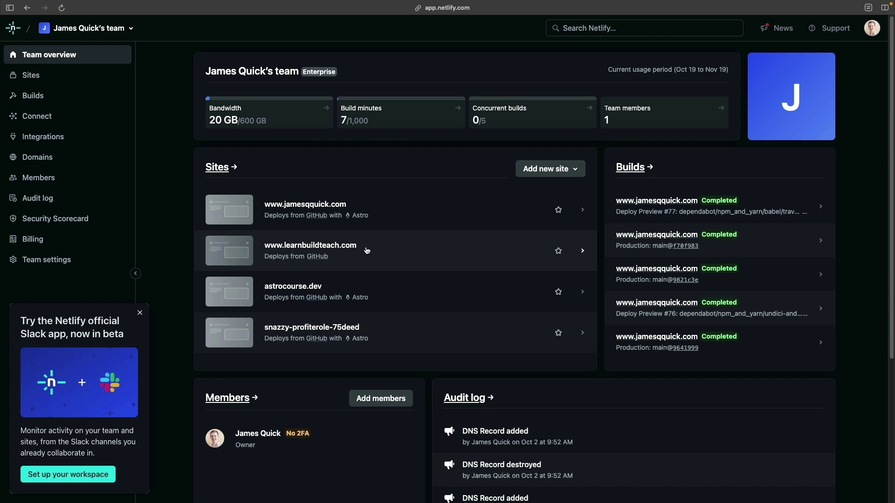
left_click(384, 251)
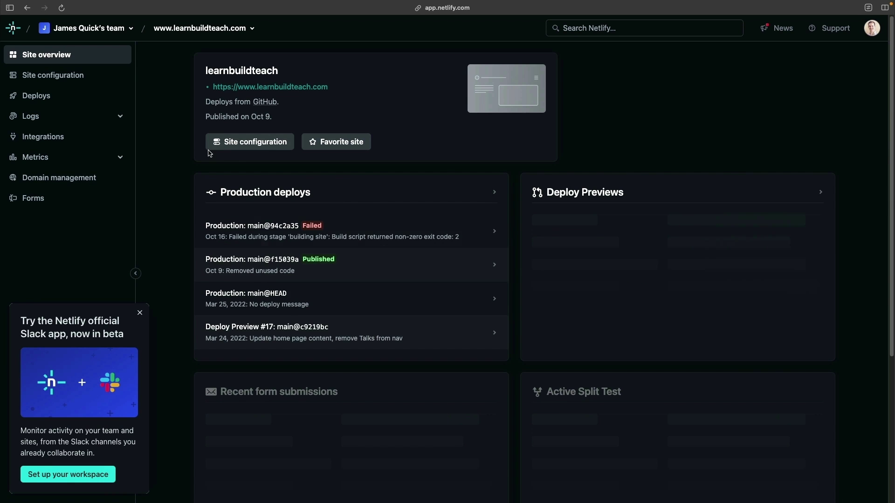
left_click(75, 174)
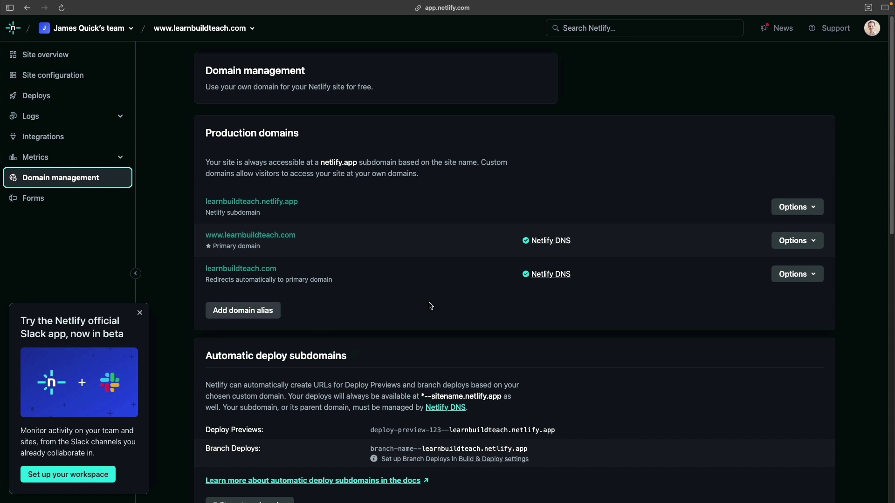
left_click(777, 240)
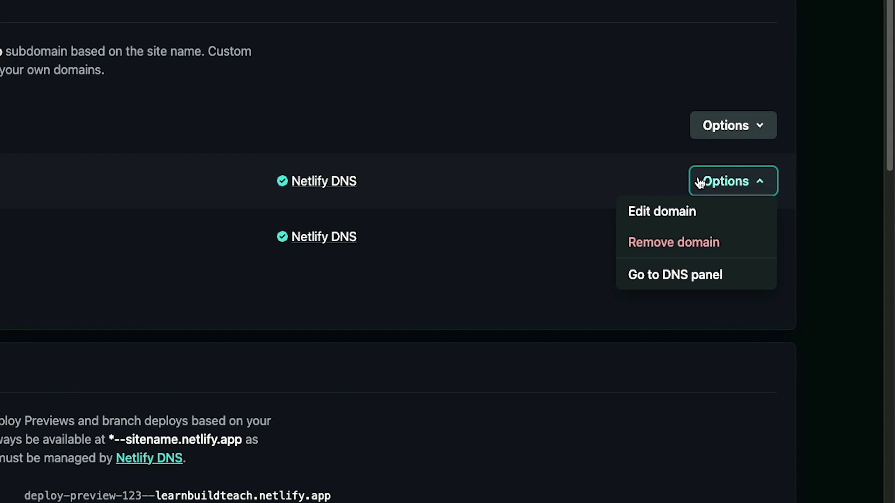
left_click(668, 279)
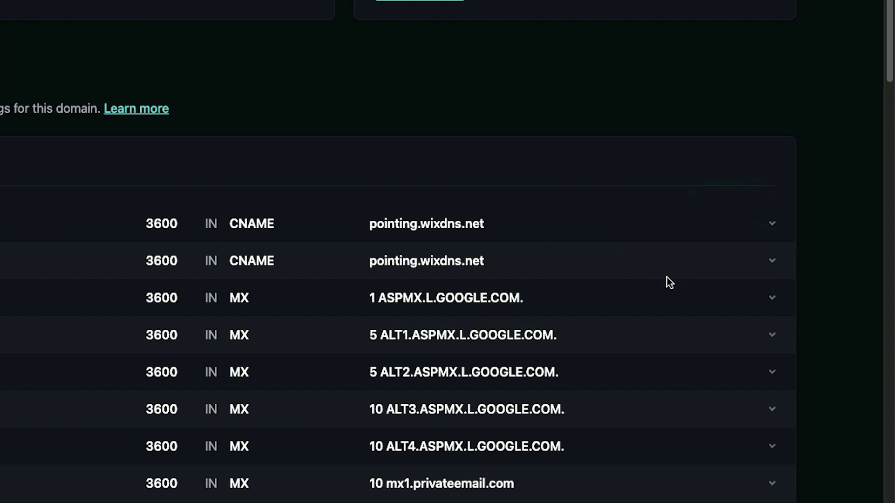
Step: Highlight the store CNAME records and expand the store.learnbuildteach.com record pointing to pointing.wixdns.net
scroll(424, 247, "down", 3)
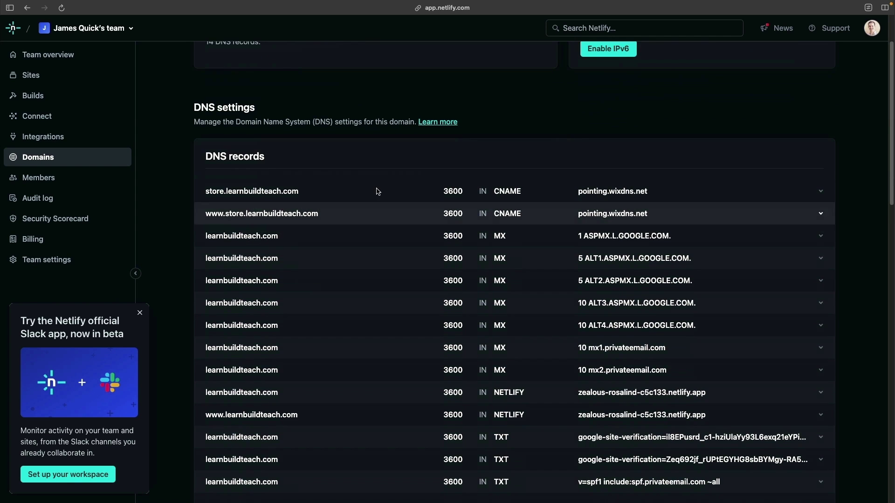
scroll(378, 191, "down", 1)
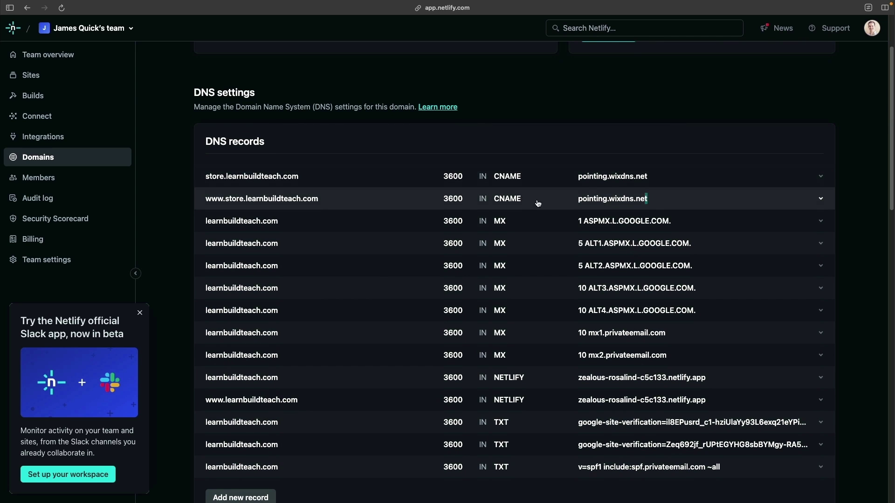
left_click_drag(517, 203, 238, 183)
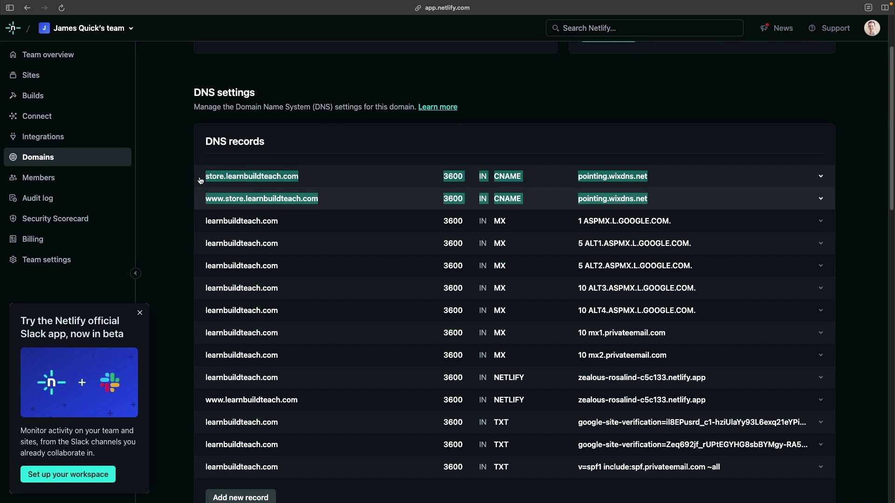
left_click(140, 313)
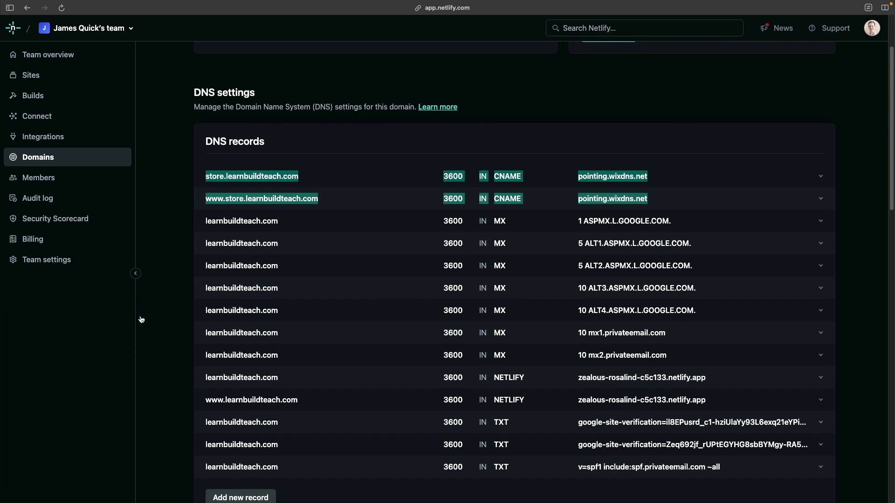
scroll(179, 201, "up", 1)
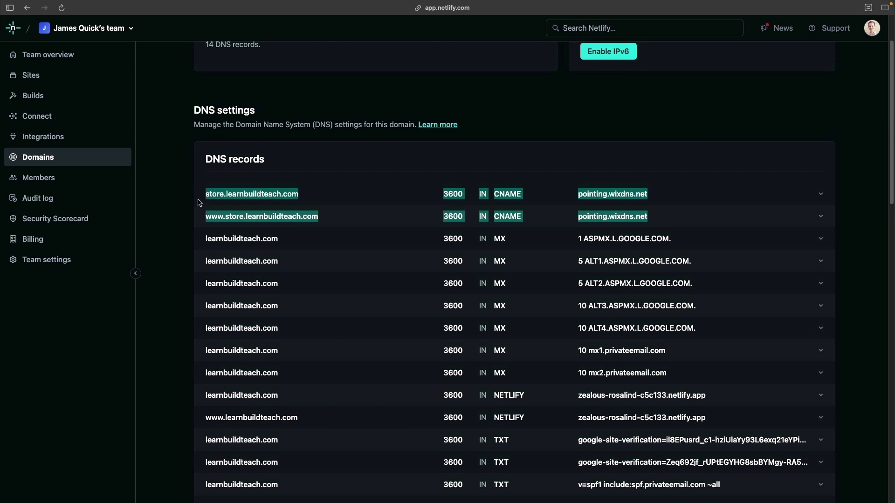
left_click(295, 201)
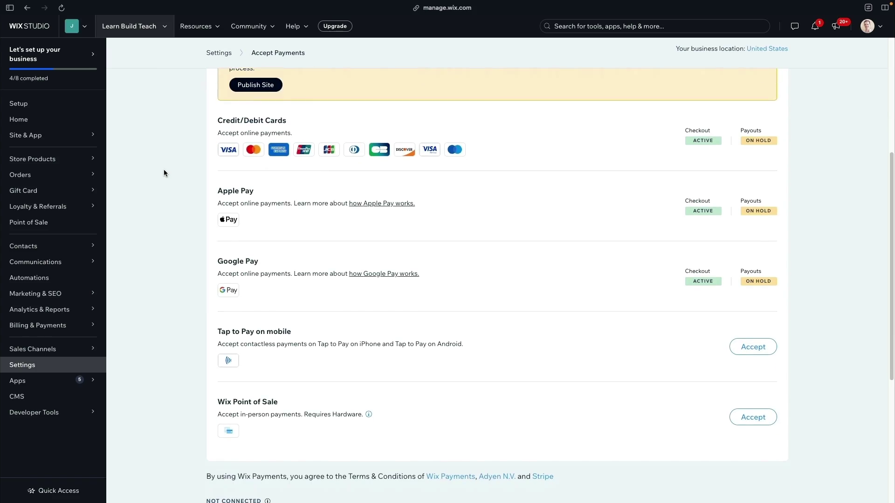
Step: Start connecting PayPal from the Not connected section of Accept Payments
scroll(163, 170, "down", 3)
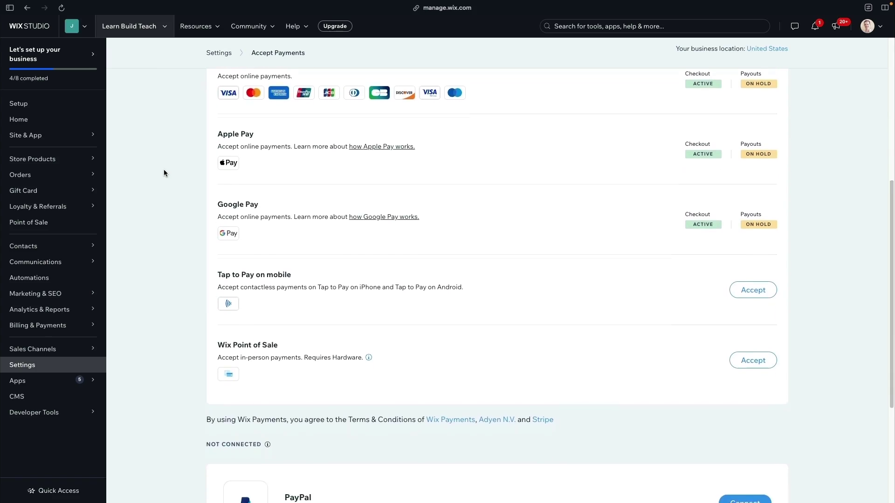
scroll(163, 173, "down", 5)
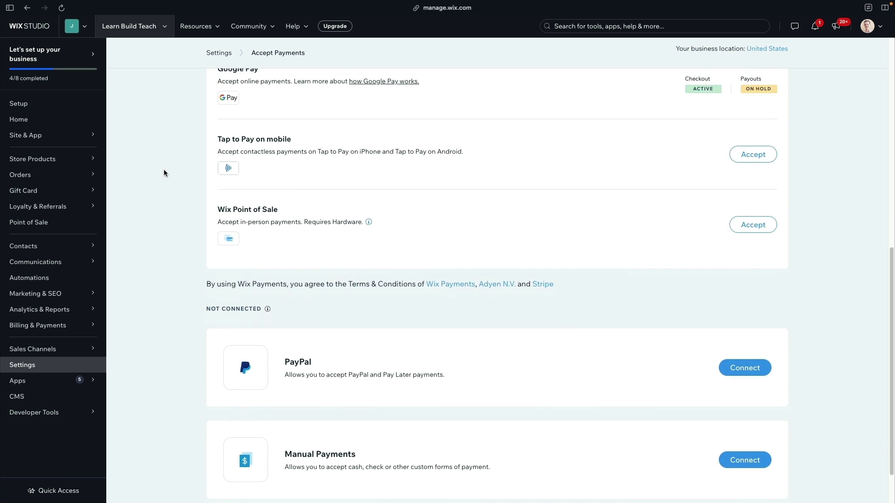
scroll(164, 172, "down", 1)
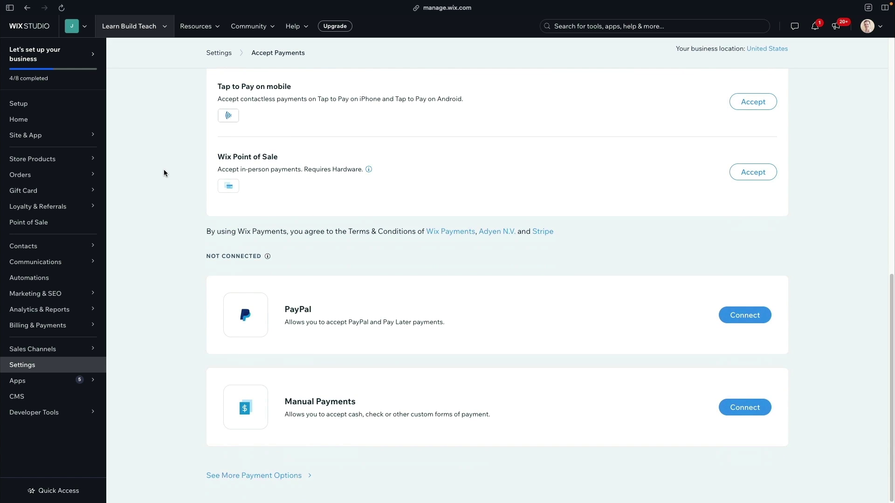
left_click(753, 317)
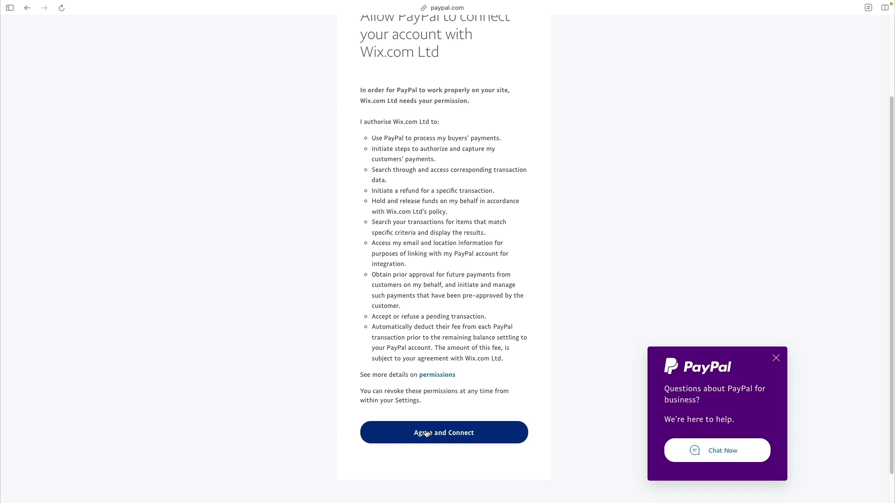
Step: Agree and connect the PayPal account to Wix.com Ltd
left_click(425, 433)
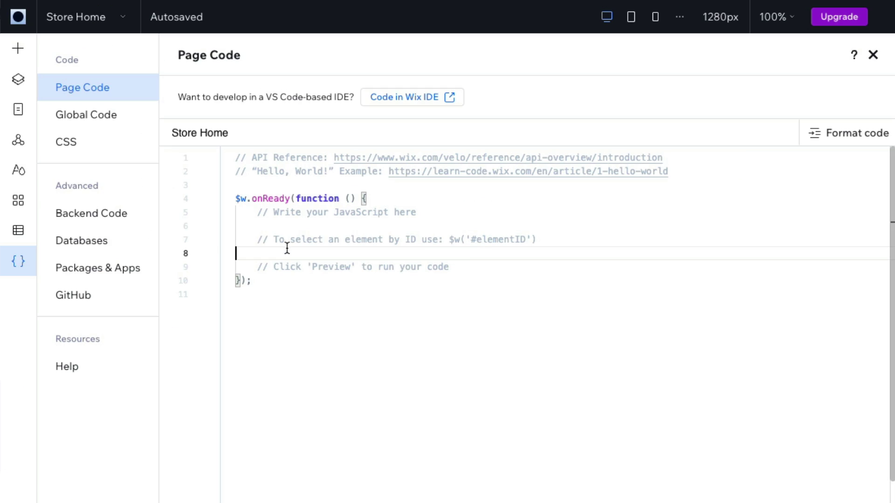
Step: View the global masterPage.js code, then the Packages & Apps section
left_click(114, 127)
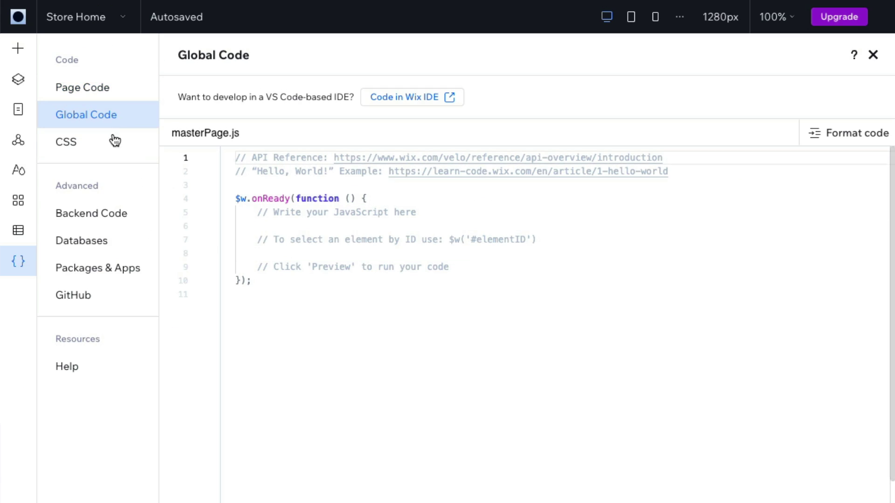
left_click(107, 278)
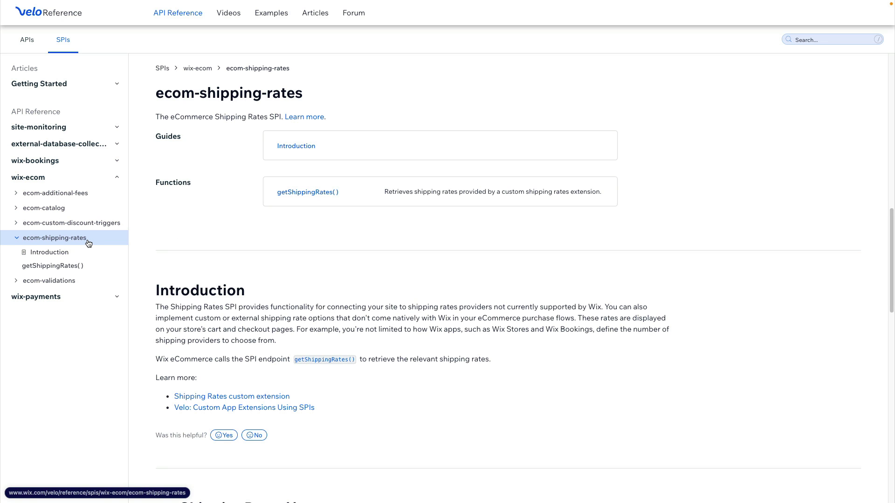
Step: Browse the ecom-custom-discount-triggers, ecom-additional-fees and ecom-validations SPI docs
left_click(100, 228)
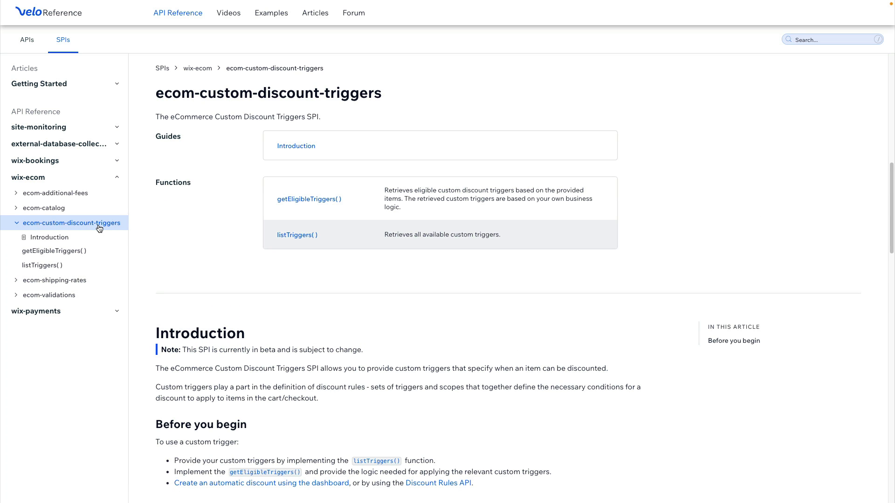
left_click(70, 195)
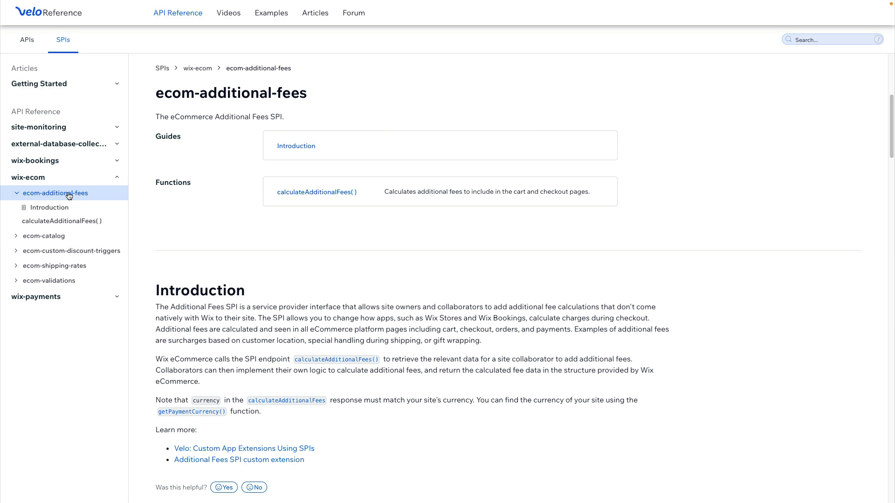
left_click(56, 281)
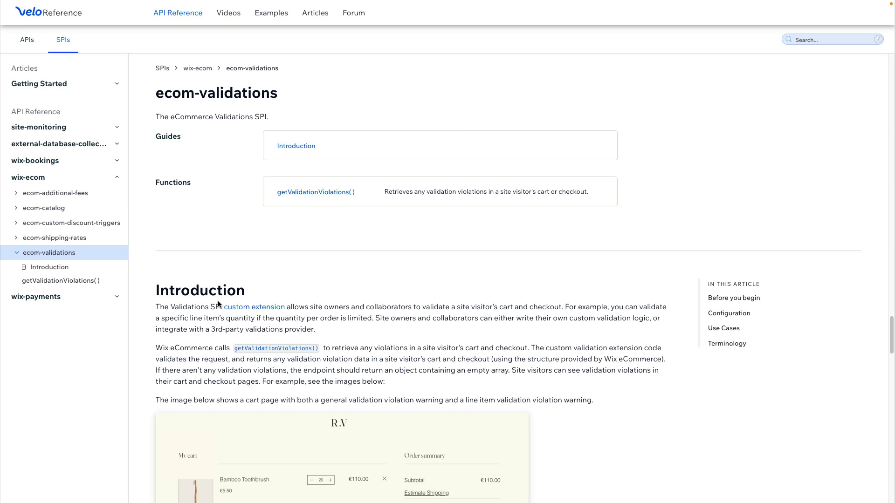